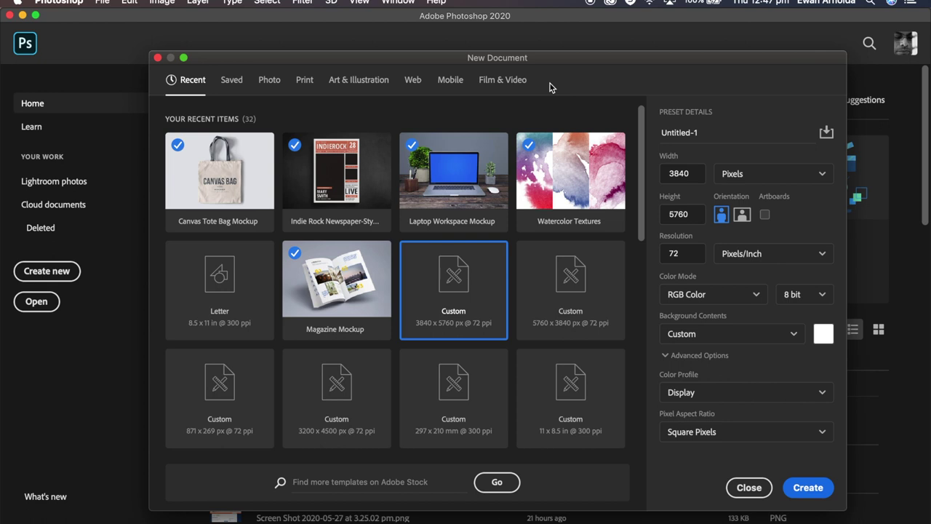
Step: Cycle through the Saved, Photo, Print, Art & Illustration, Web and Mobile presets, then scroll Print templates
left_click(104, 6)
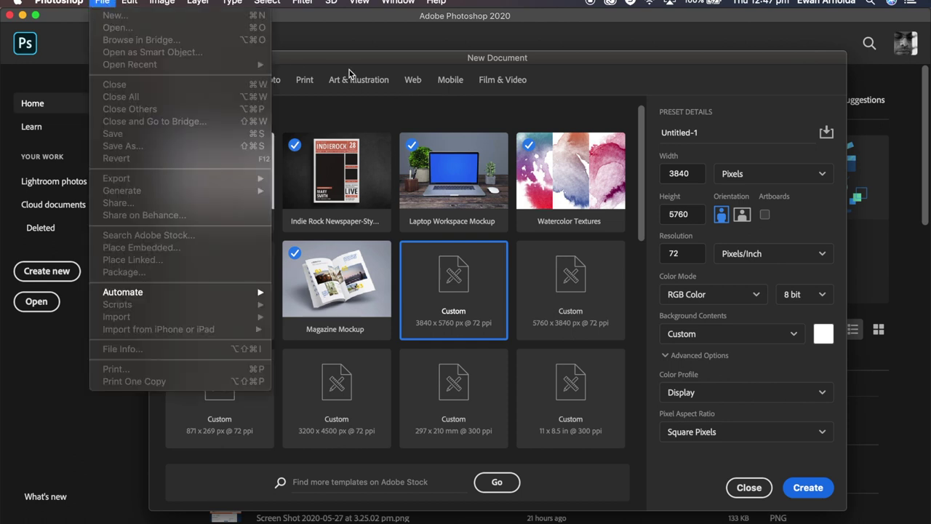
left_click(348, 68)
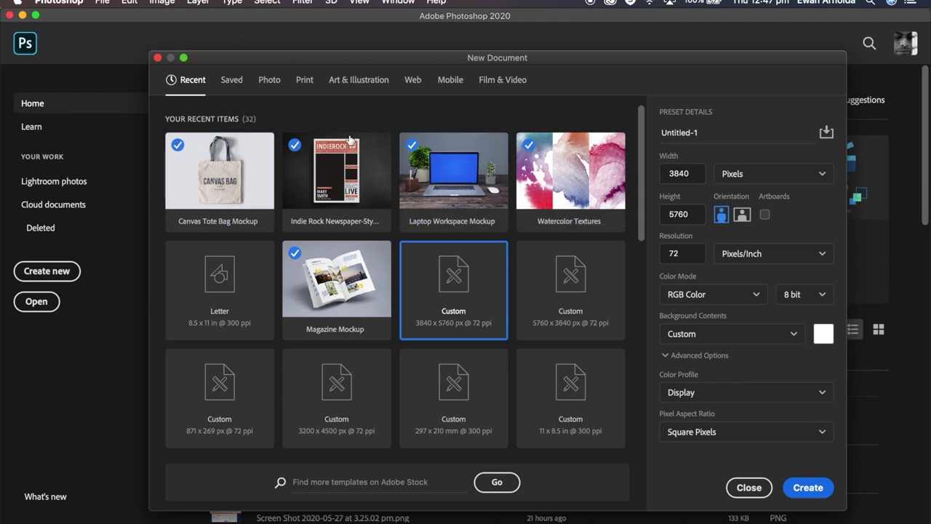
left_click(231, 80)
left_click(269, 80)
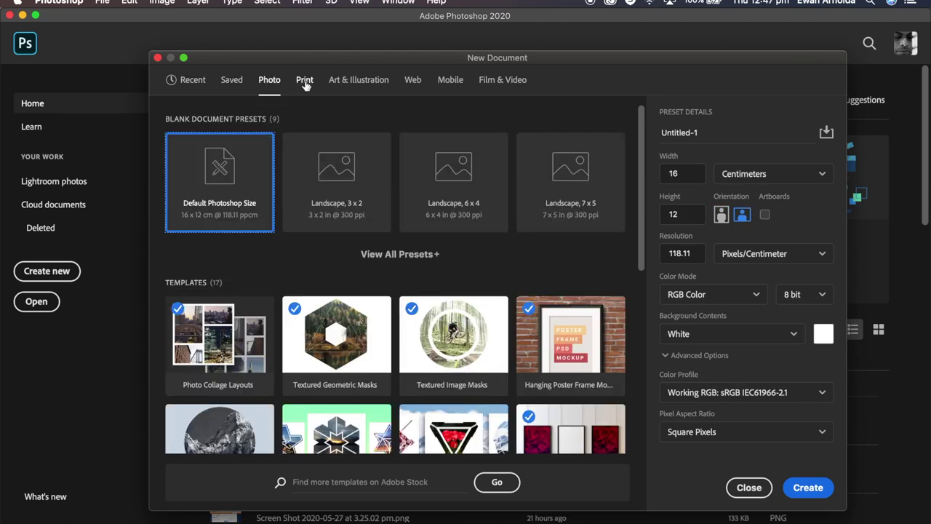
left_click(304, 80)
left_click(357, 80)
left_click(412, 82)
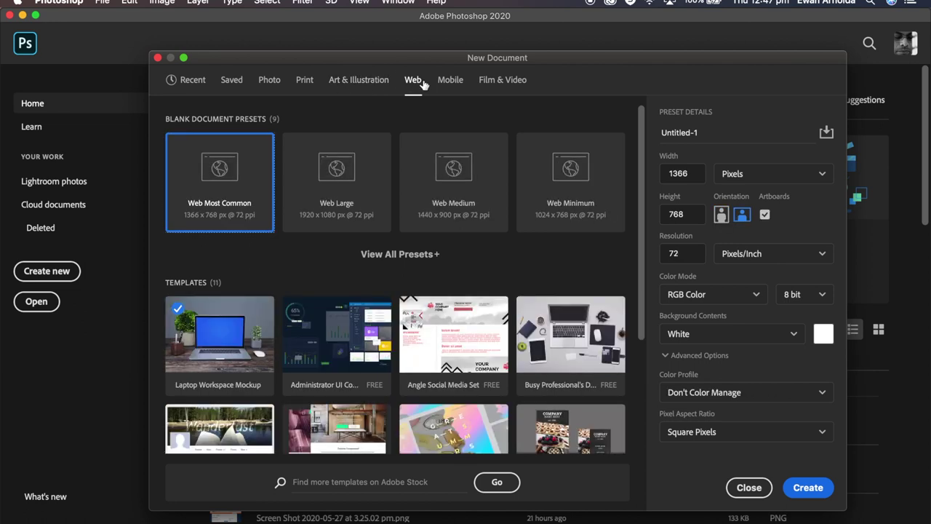
left_click(447, 81)
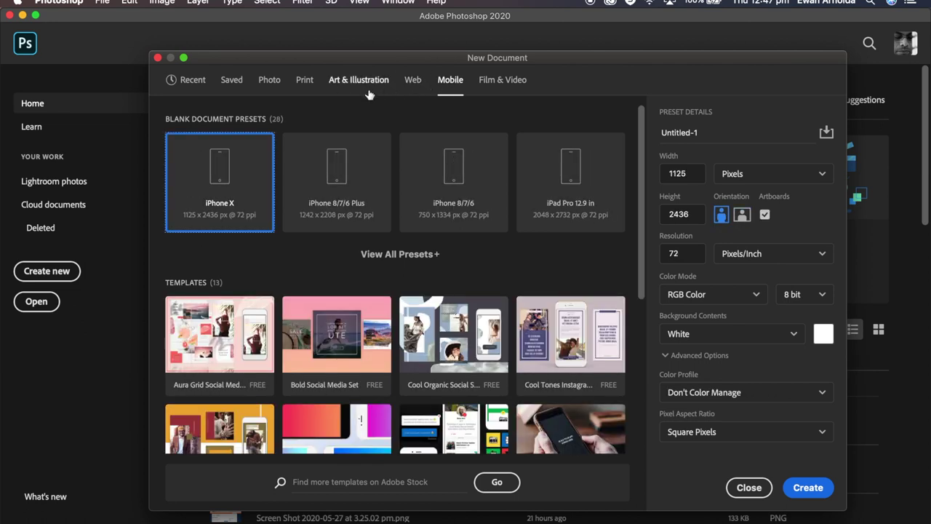
left_click(305, 81)
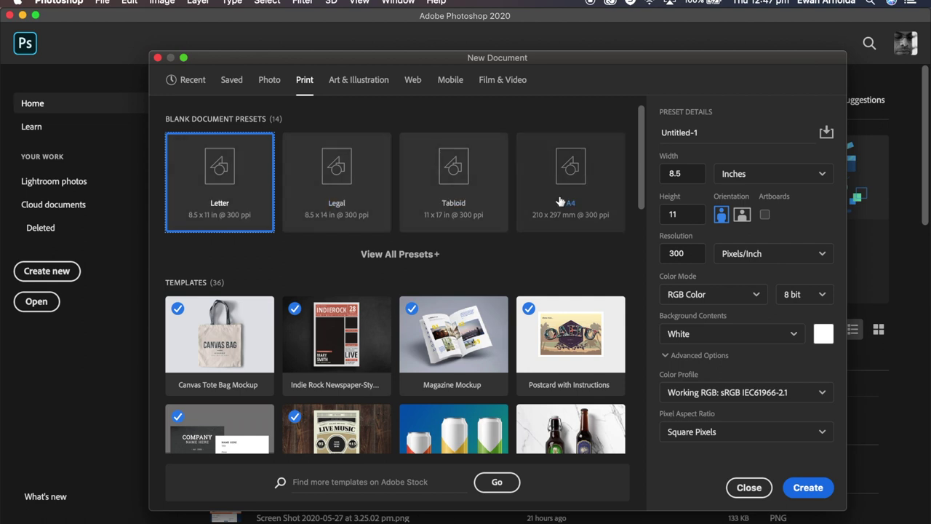
left_click_drag(645, 186, 663, 379)
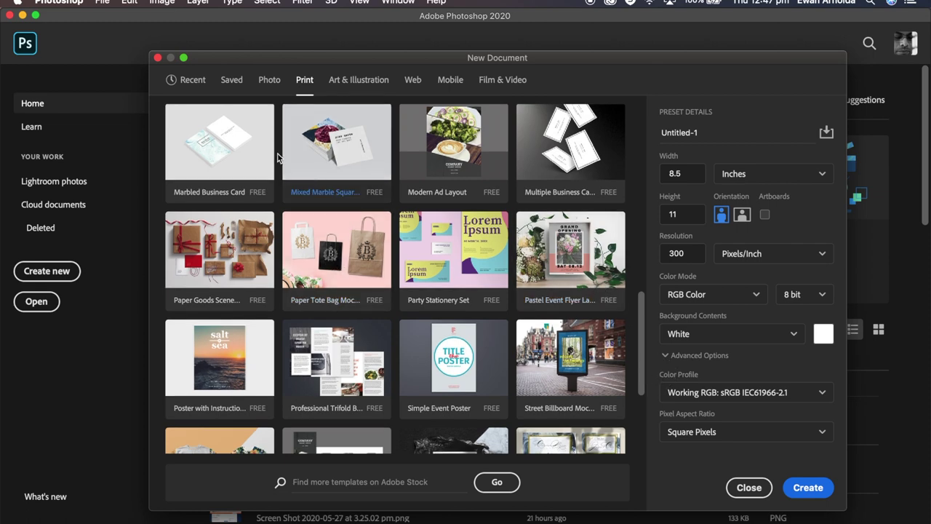
Step: Select the Mixed Marble Square template, then search Adobe Stock for 'free' templates
left_click(333, 157)
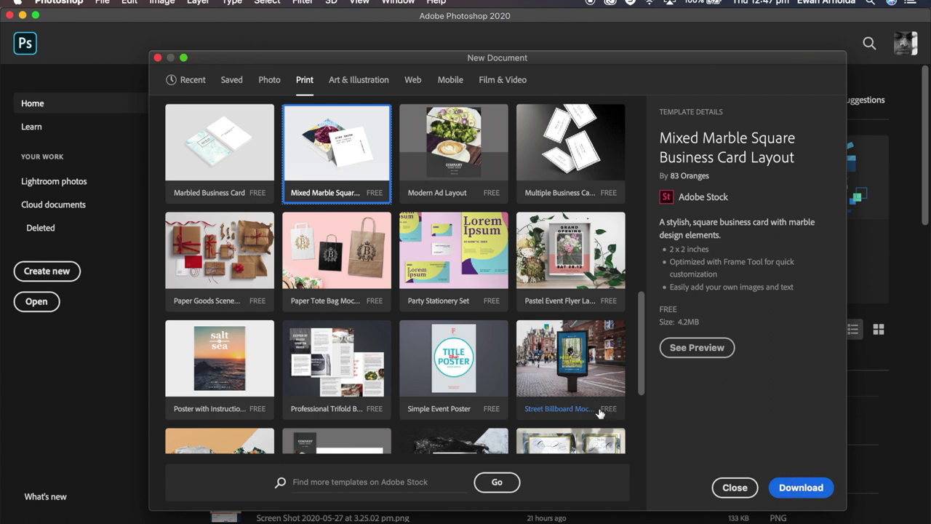
left_click(308, 483)
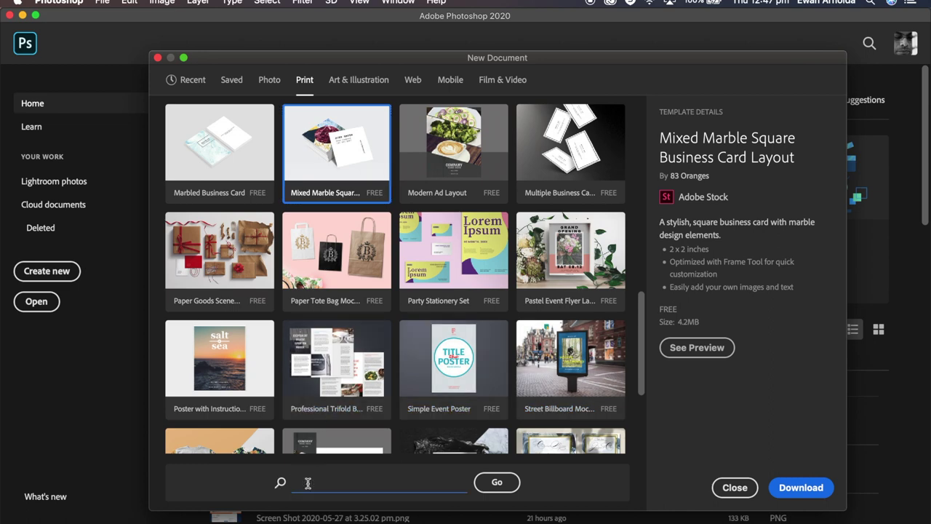
type("free")
left_click(497, 483)
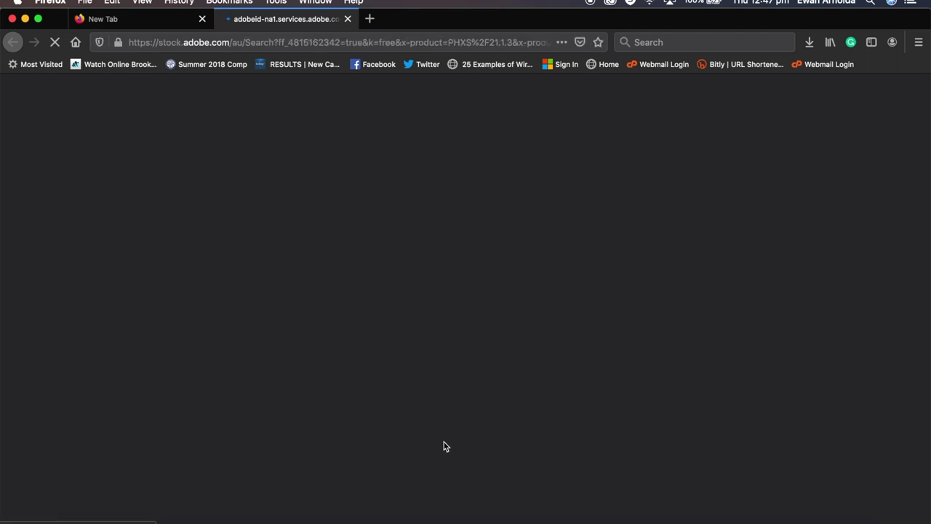
Step: Scroll the free template results down to the Social Media Layout template
scroll(406, 438, "down", 10)
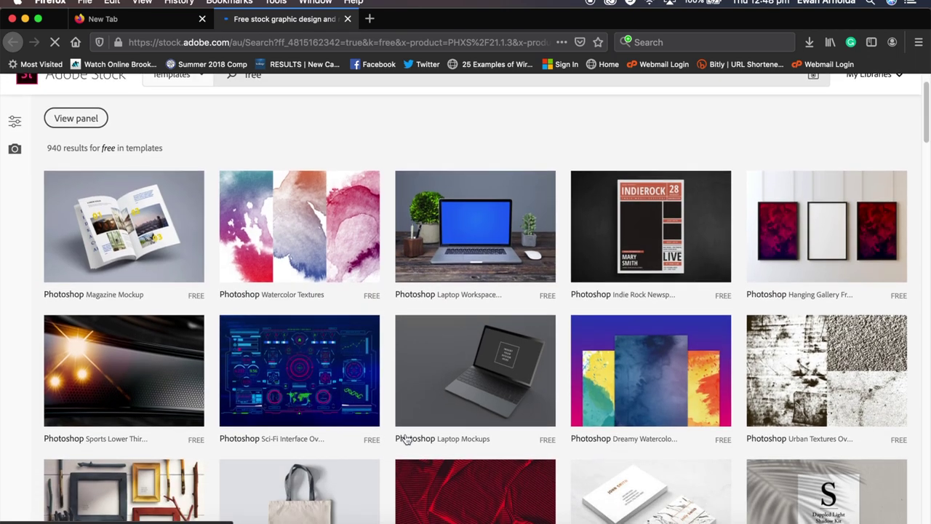
scroll(407, 438, "up", 8)
scroll(407, 439, "down", 9)
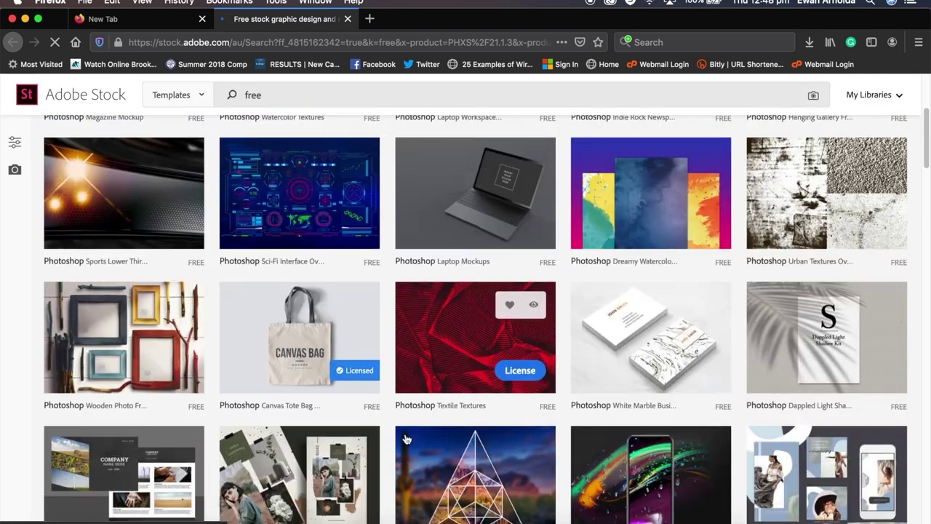
scroll(407, 439, "down", 8)
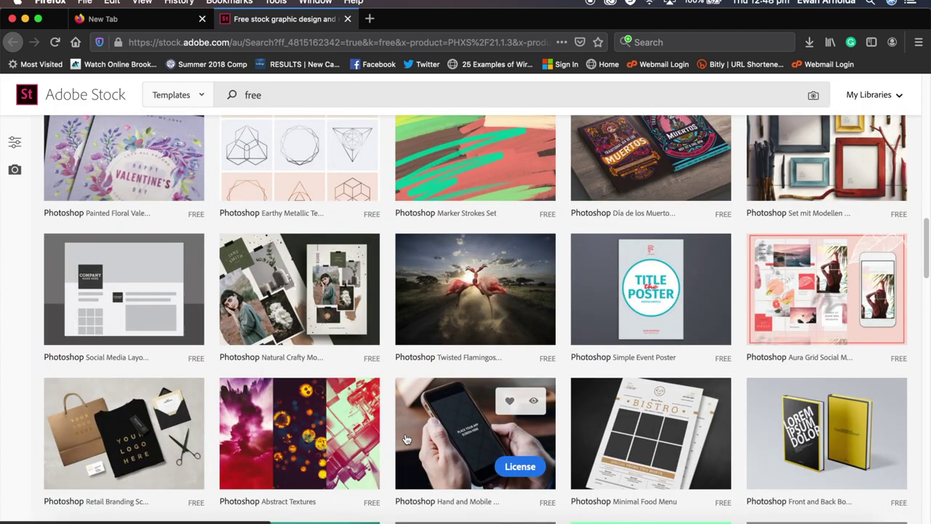
scroll(407, 438, "up", 20)
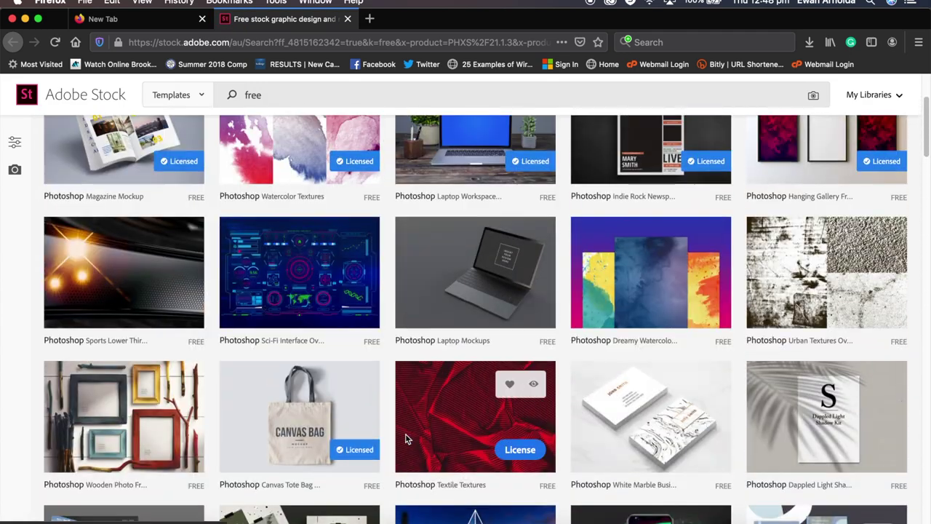
scroll(407, 438, "down", 5)
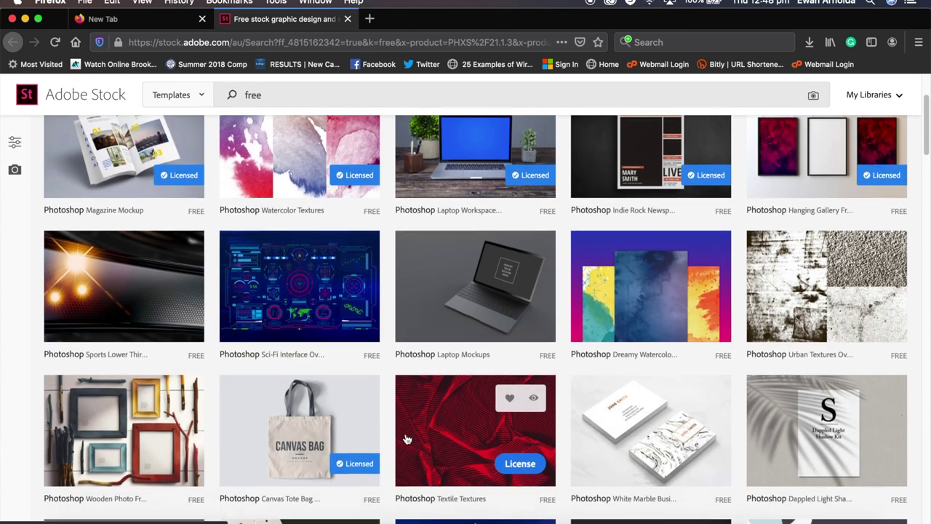
scroll(407, 439, "down", 15)
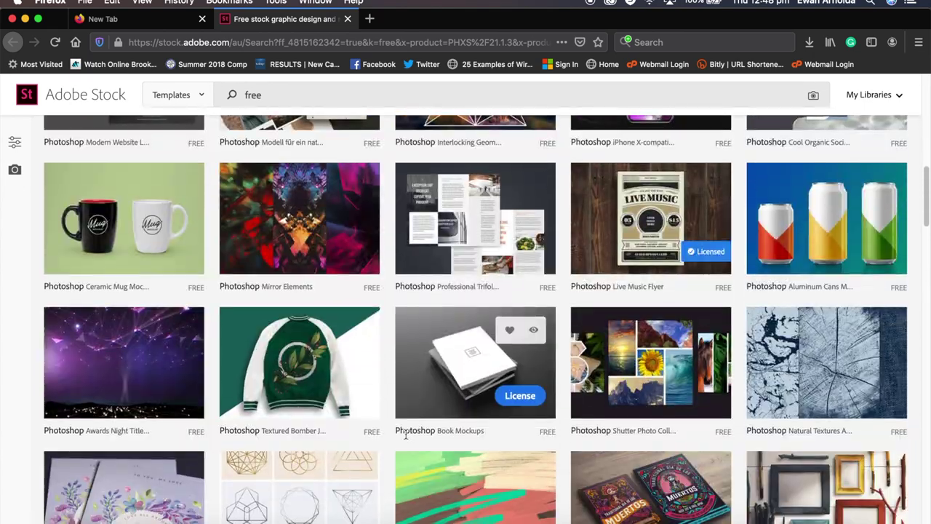
scroll(406, 438, "down", 3)
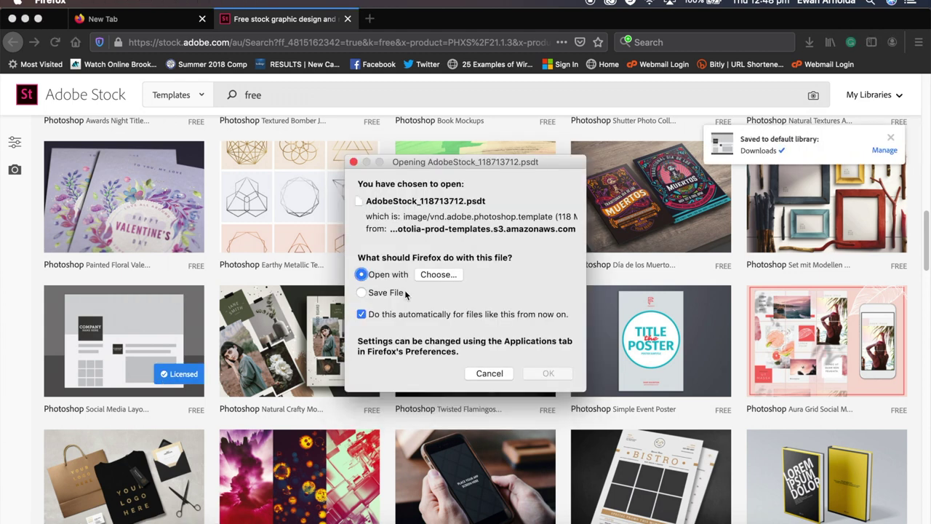
Step: Set Adobe Photoshop 2020.app as the application to open the downloaded template, and confirm
left_click(392, 294)
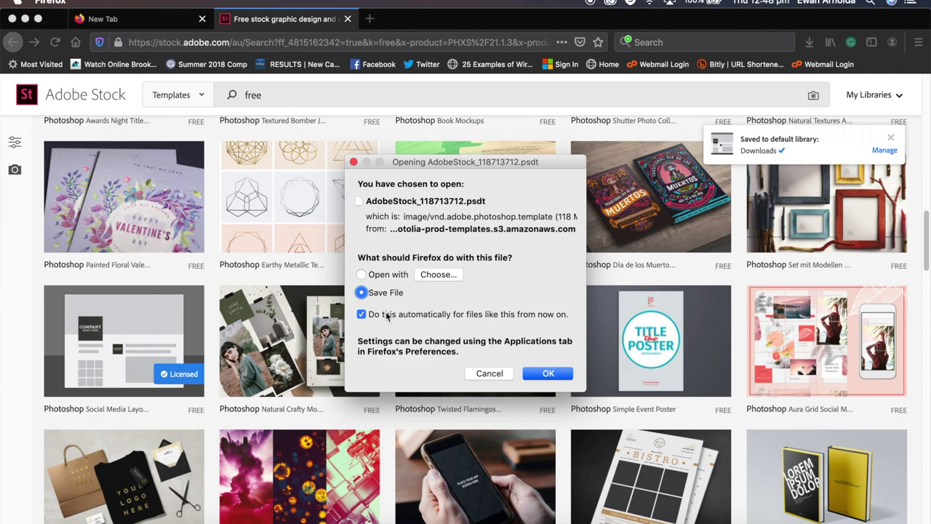
left_click(376, 277)
left_click(432, 278)
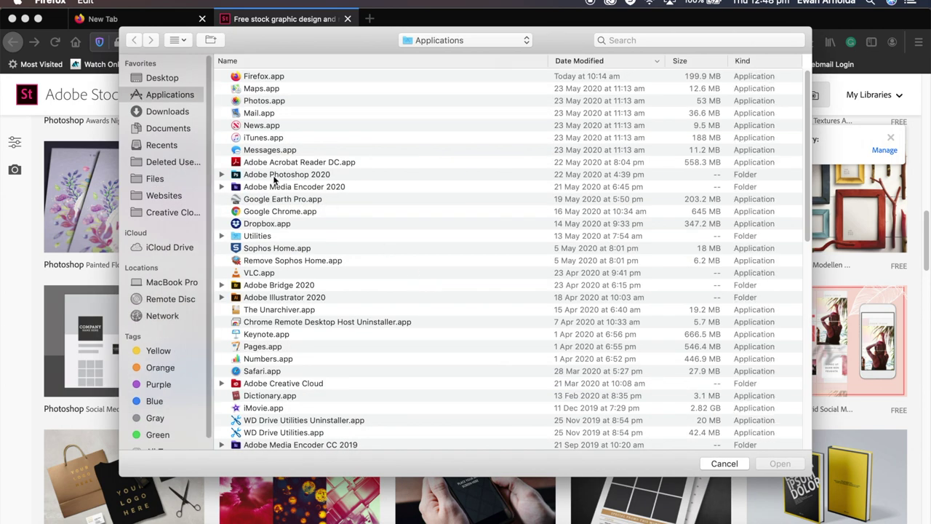
double_click(269, 174)
double_click(264, 113)
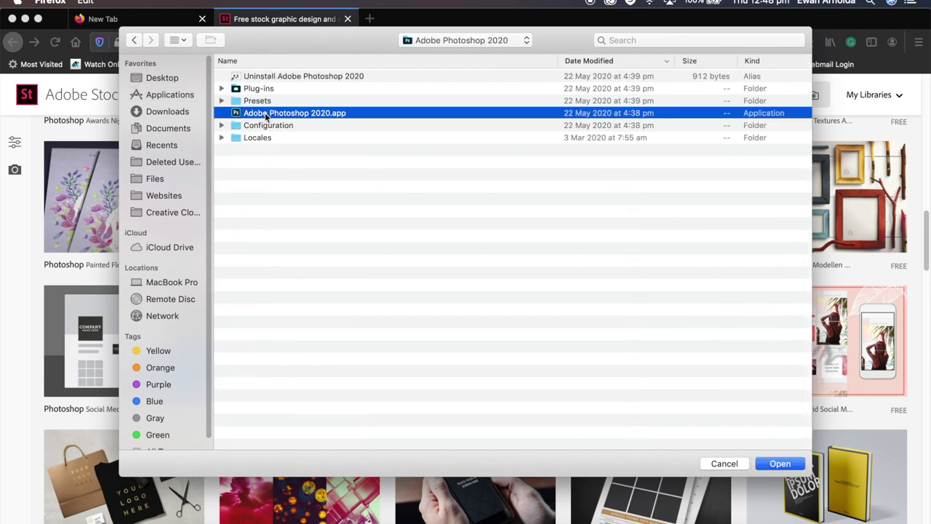
left_click(548, 373)
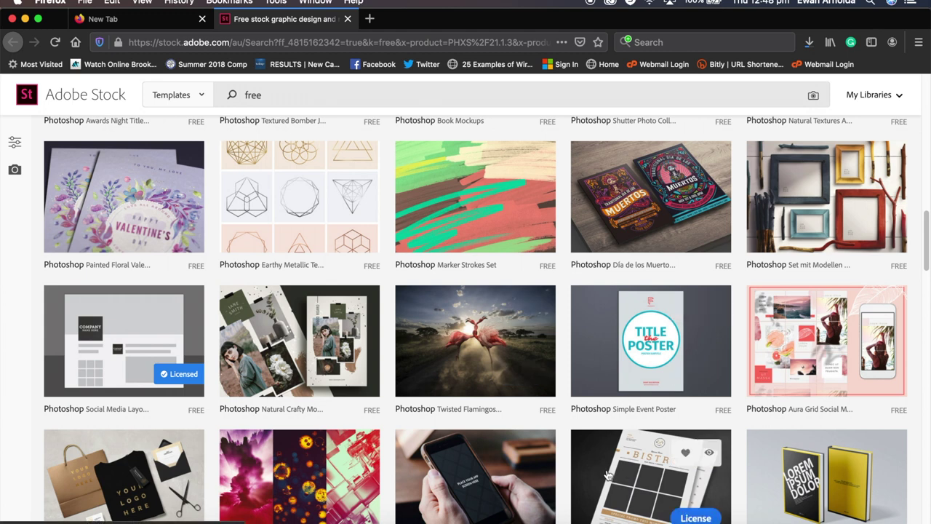
Step: Return to Photoshop and close the New Document dialog so the social media template opens
left_click(594, 521)
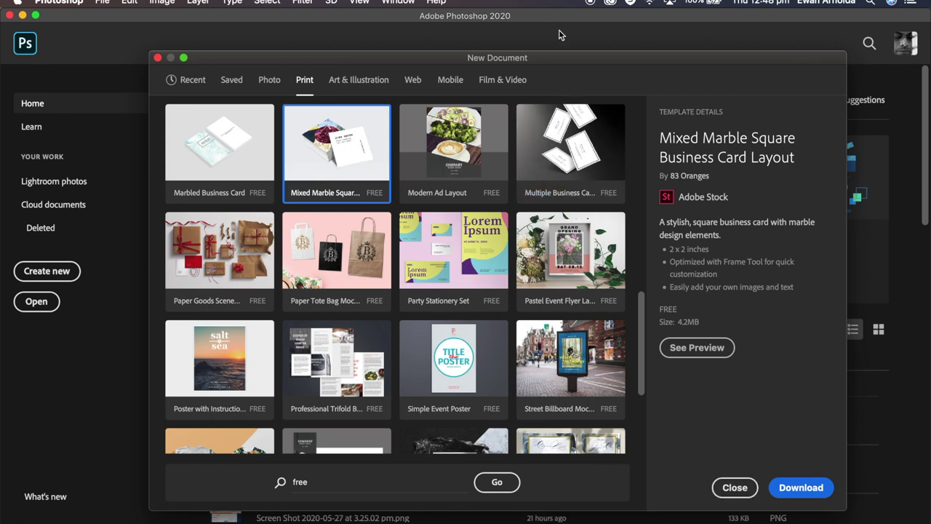
left_click_drag(582, 58, 557, 60)
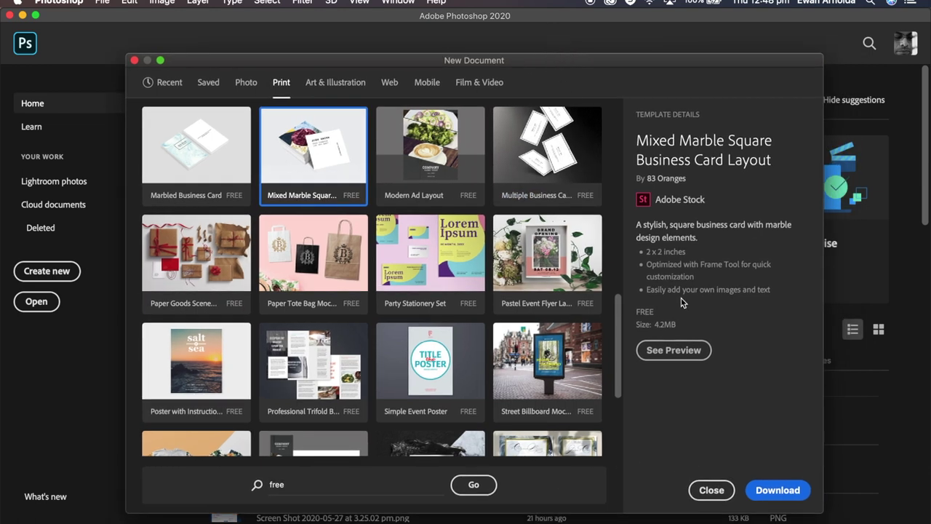
left_click(711, 490)
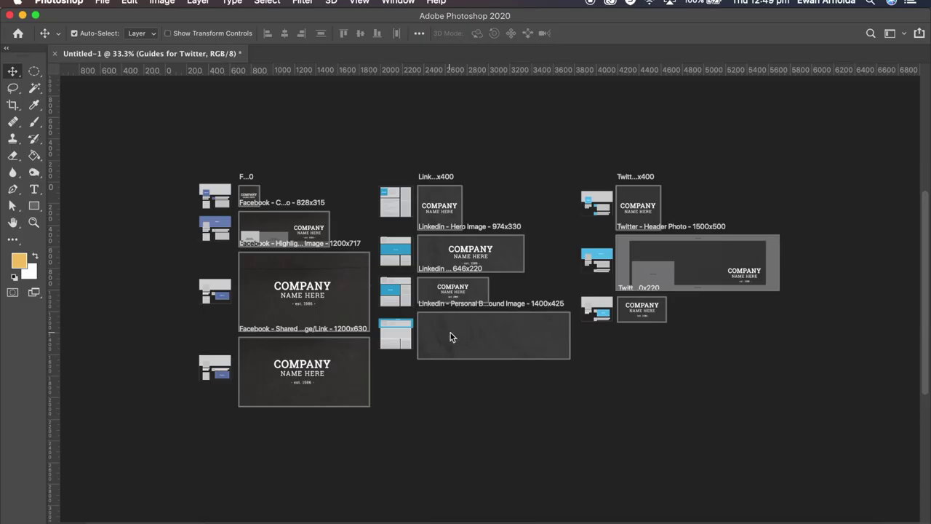
Step: Deselect the artboard layer, adjust the zoom, and show the Character panel from the Window menu
left_click(589, 414)
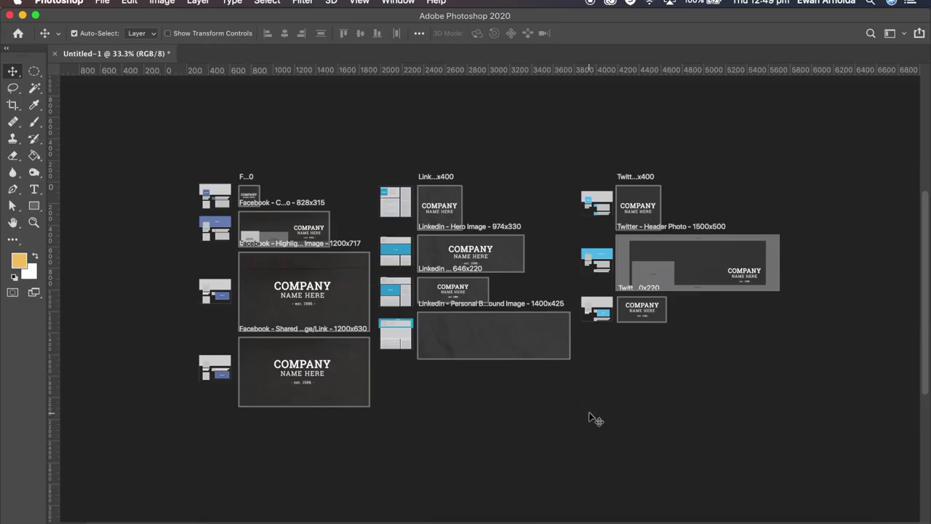
key("super+equal")
key("super+equal")
key("super+minus")
key("super+minus")
left_click(398, 2)
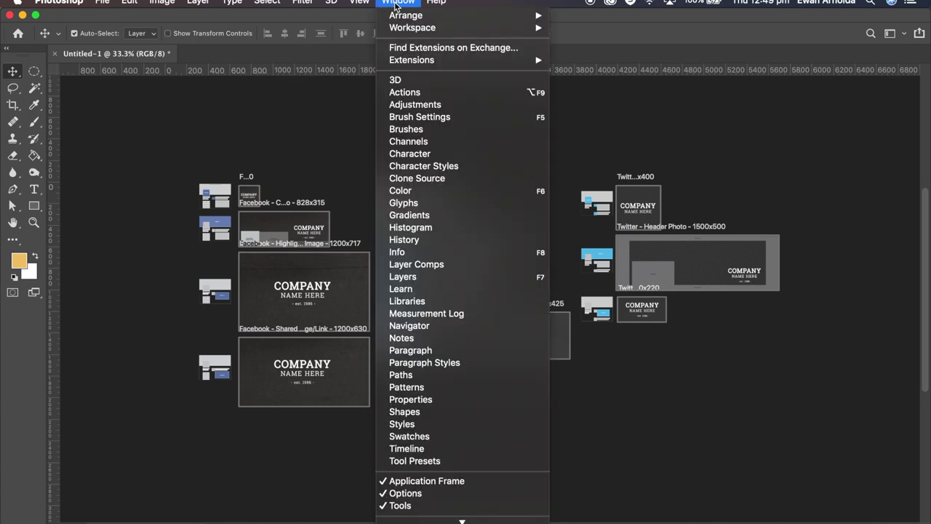
left_click(426, 157)
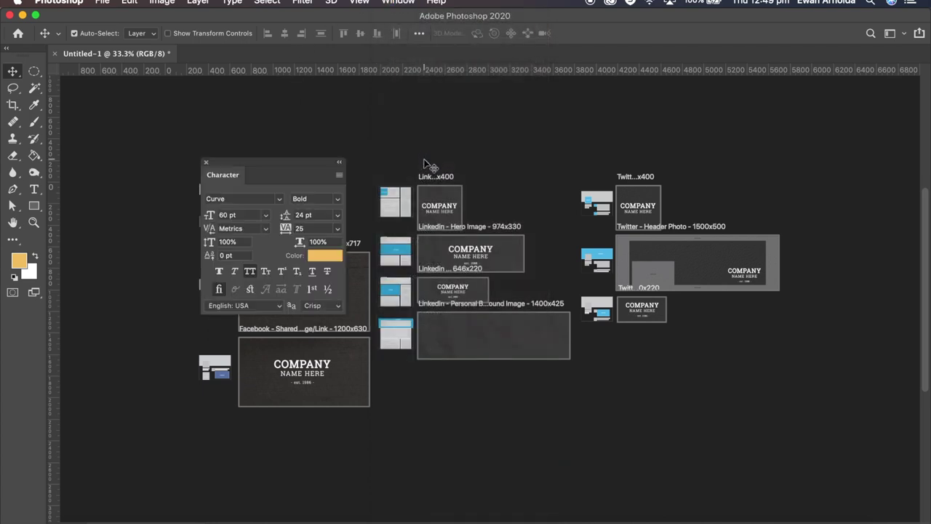
Step: Compare all installed fonts with the Adobe Fonts filter on, then launch Adobe Fonts in Firefox
left_click(279, 201)
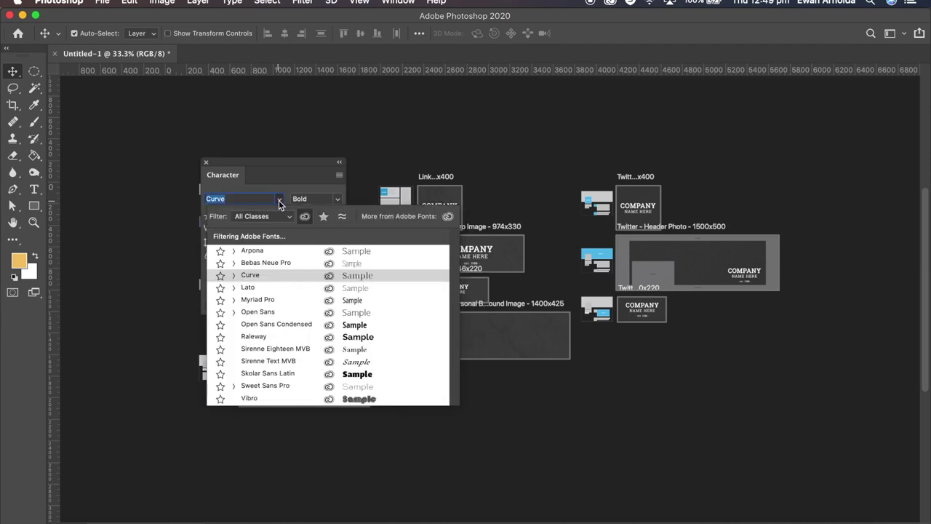
left_click(304, 216)
scroll(294, 317, "down", 2)
scroll(295, 317, "down", 15)
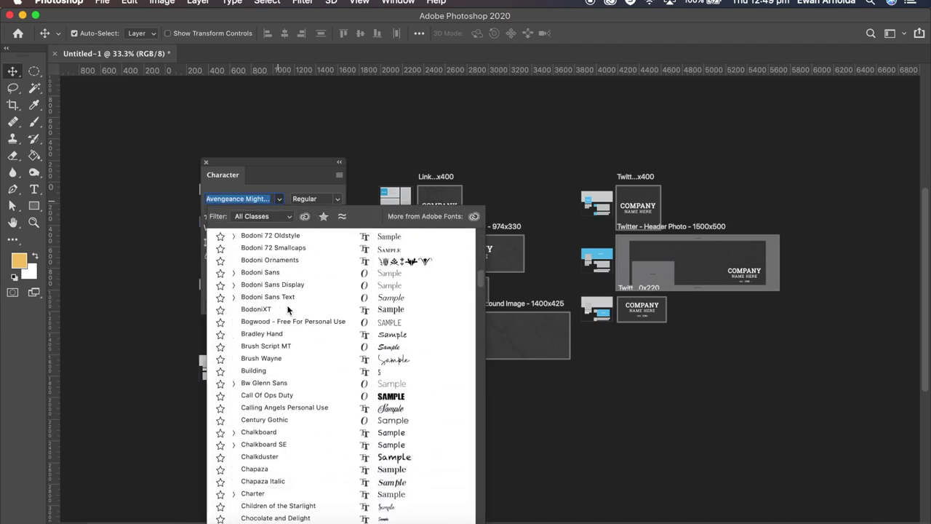
scroll(287, 309, "up", 15)
scroll(287, 307, "up", 5)
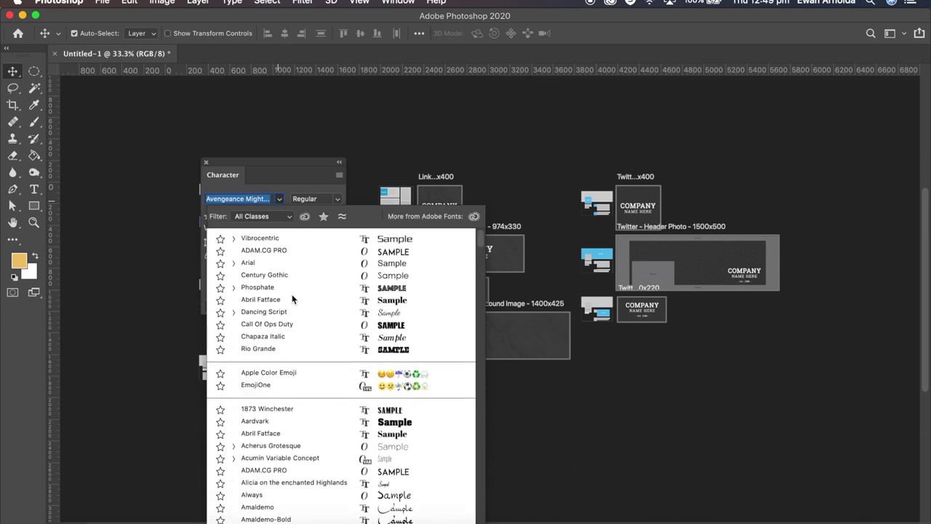
left_click(305, 217)
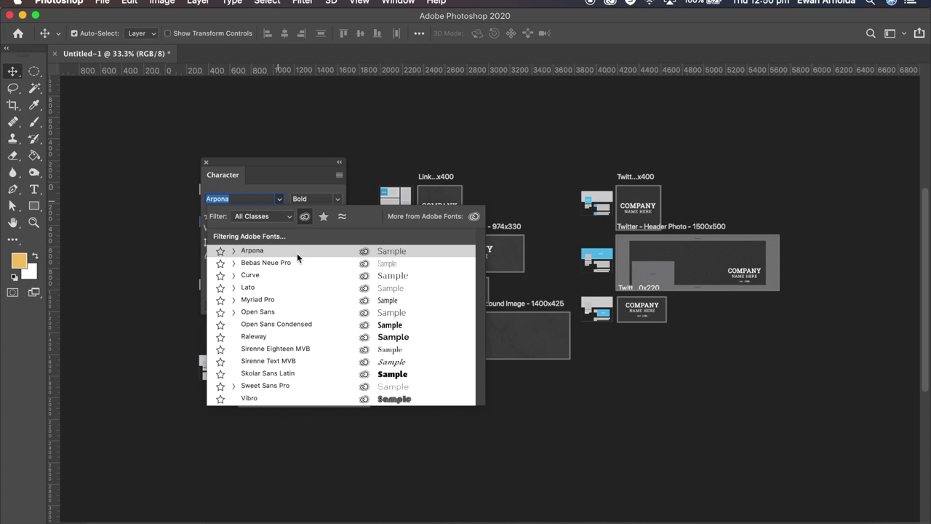
left_click(477, 217)
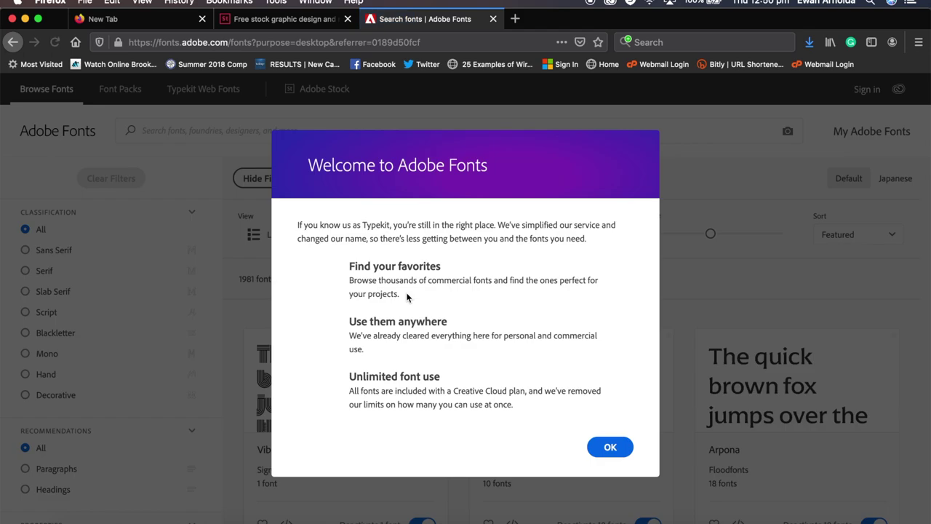
Step: Dismiss the welcome message and browse to page 4 of font families, down to MVB Verdigris Pro
left_click(608, 448)
scroll(484, 389, "down", 15)
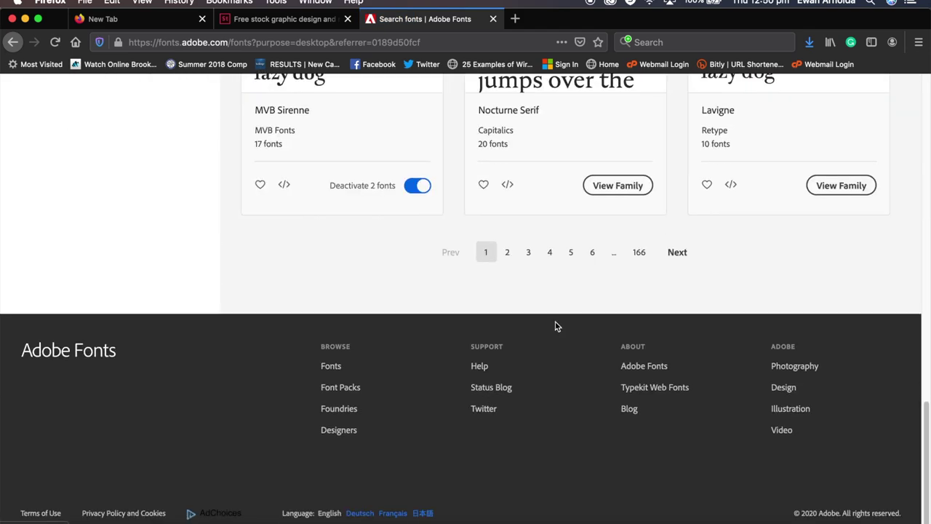
left_click(542, 259)
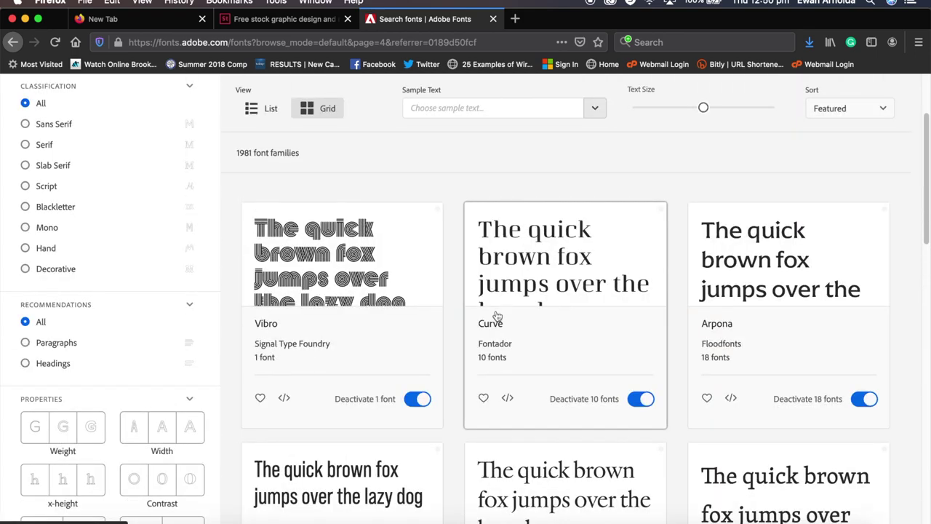
scroll(489, 320, "down", 4)
scroll(489, 320, "up", 4)
scroll(489, 320, "down", 10)
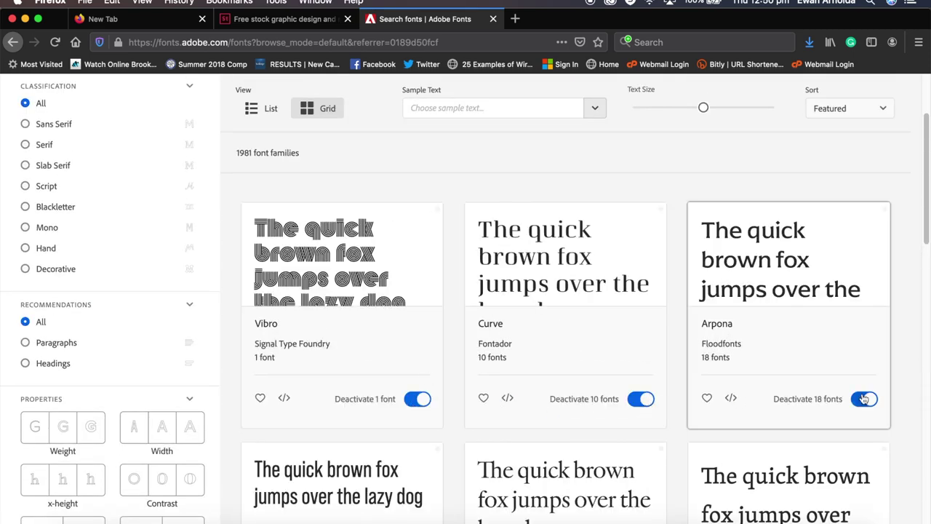
scroll(580, 357, "down", 5)
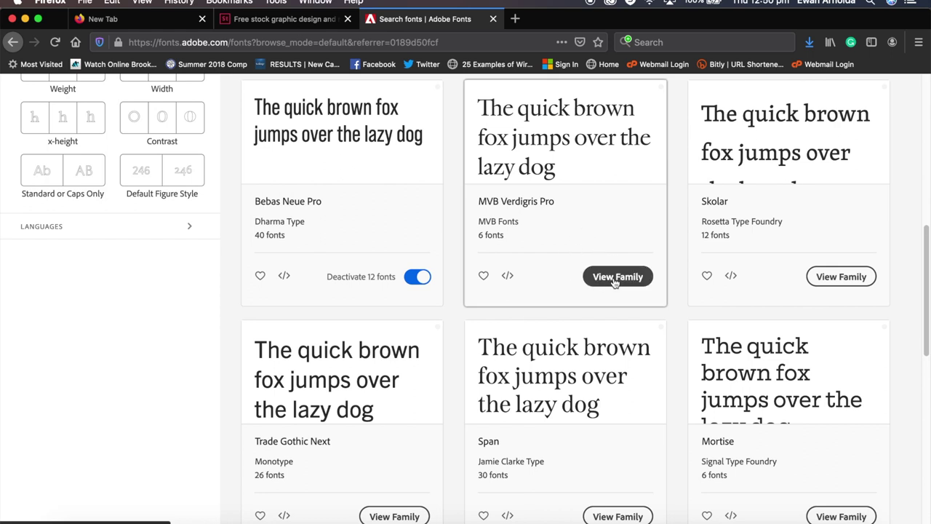
Step: Activate all 6 MVB Verdigris Pro fonts from their family page, then return to Photoshop
left_click(615, 282)
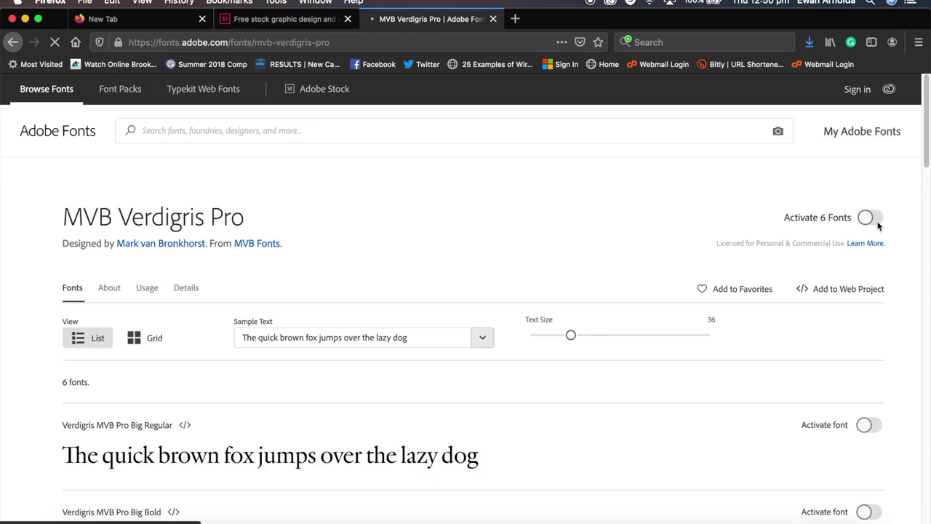
left_click(873, 220)
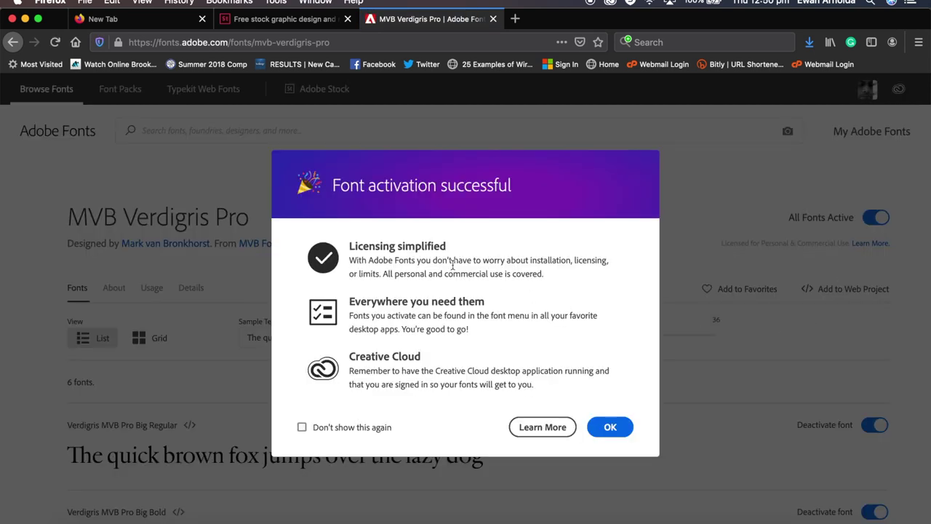
left_click(609, 428)
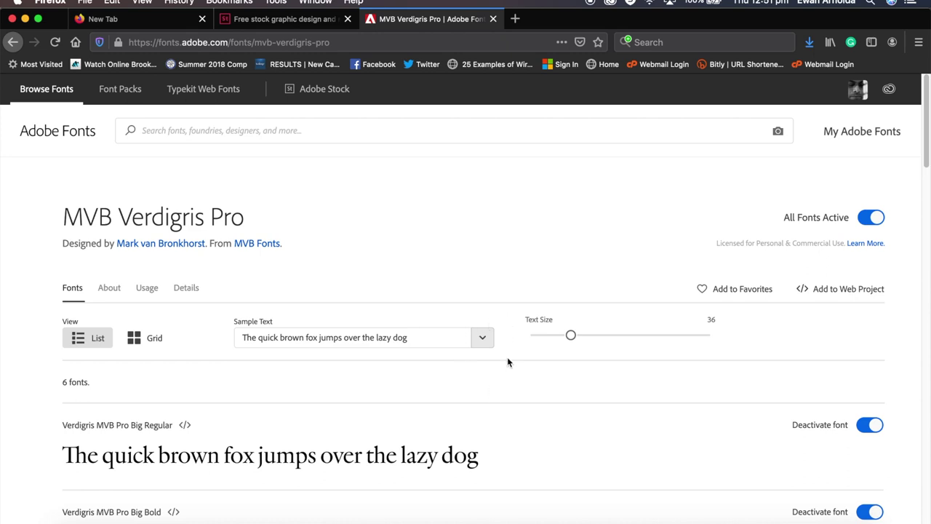
left_click(595, 518)
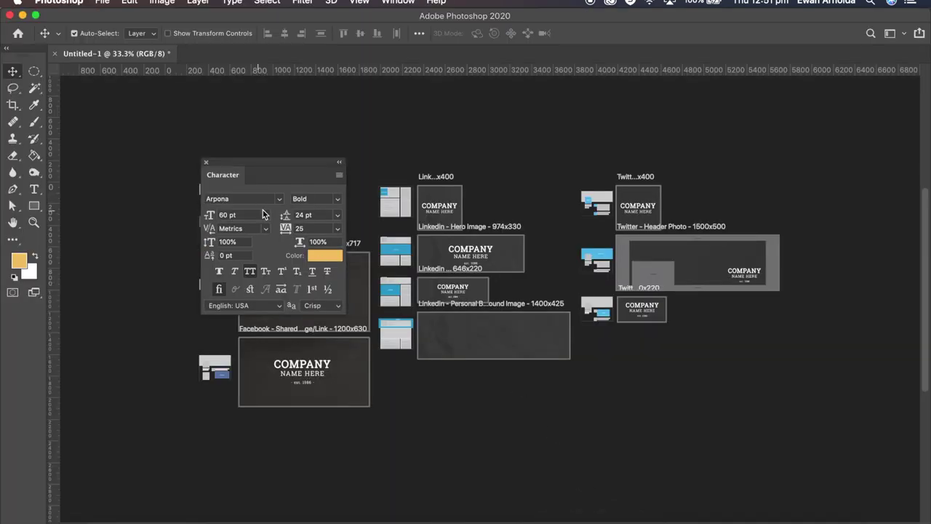
Step: Step through the Adobe Fonts-filtered font list and close it with Curve Bold selected
left_click(278, 199)
key("Down")
key("Down")
key("Down")
key("Down")
key("Down")
key("Down")
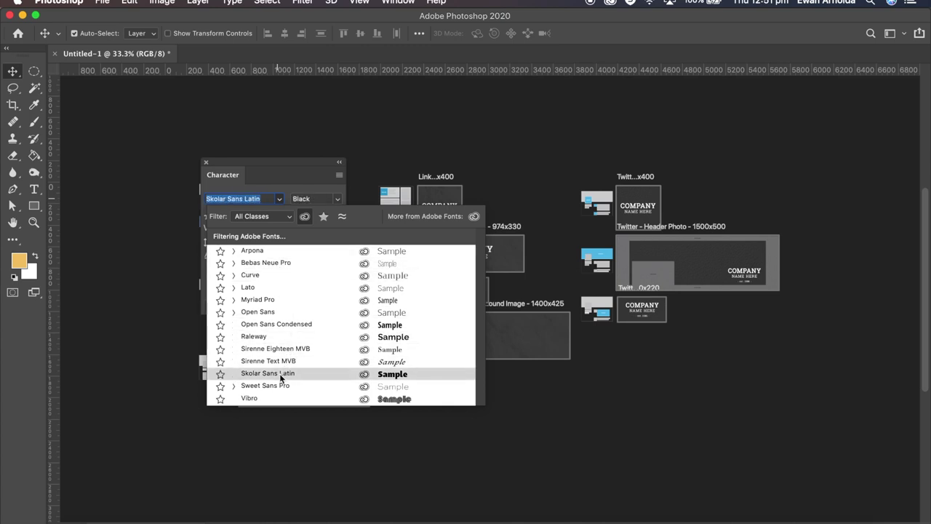
left_click(558, 139)
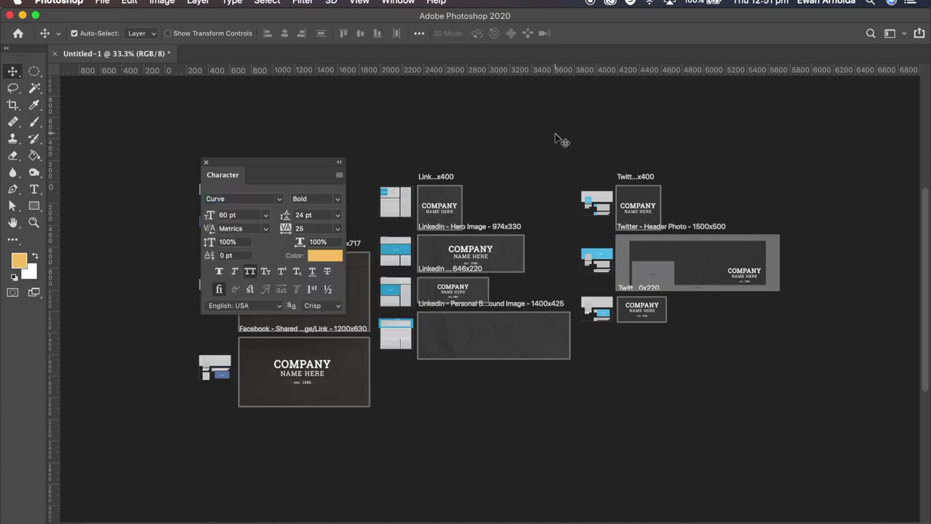
Step: From Creative Cloud's fonts list, open Adobe Fonts' Active Fonts page (85 fonts, 12 families) in Firefox
left_click(611, 3)
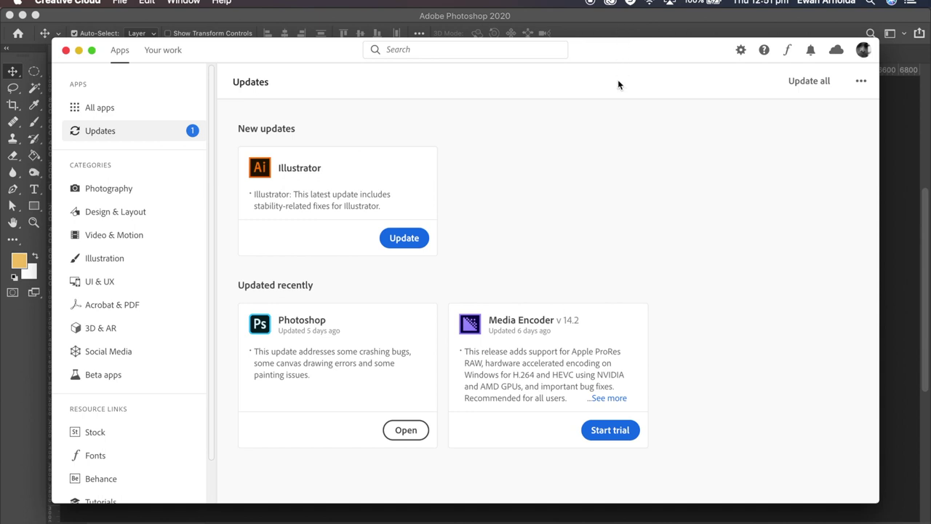
left_click(787, 53)
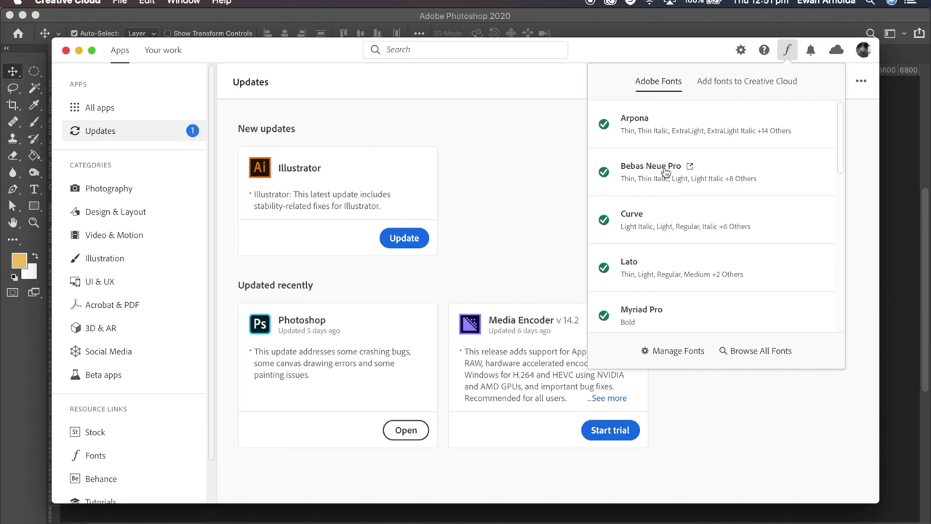
left_click(678, 351)
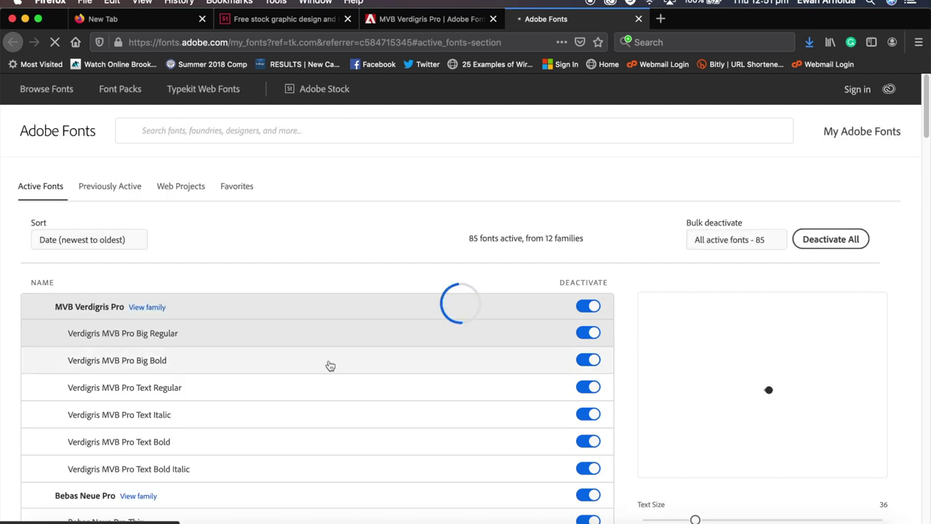
Step: Collapse every family row on Active Fonts, from MVB Verdigris Pro down to Lato
left_click(34, 307)
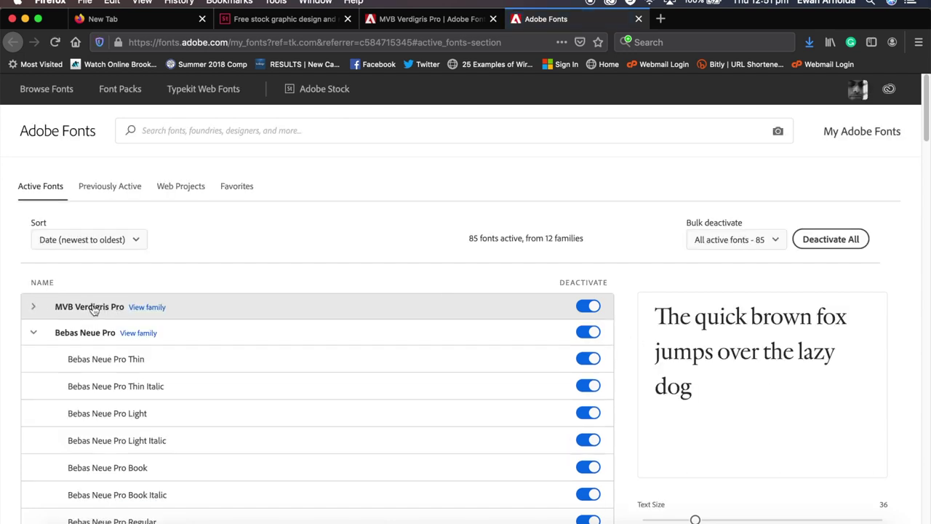
left_click(35, 333)
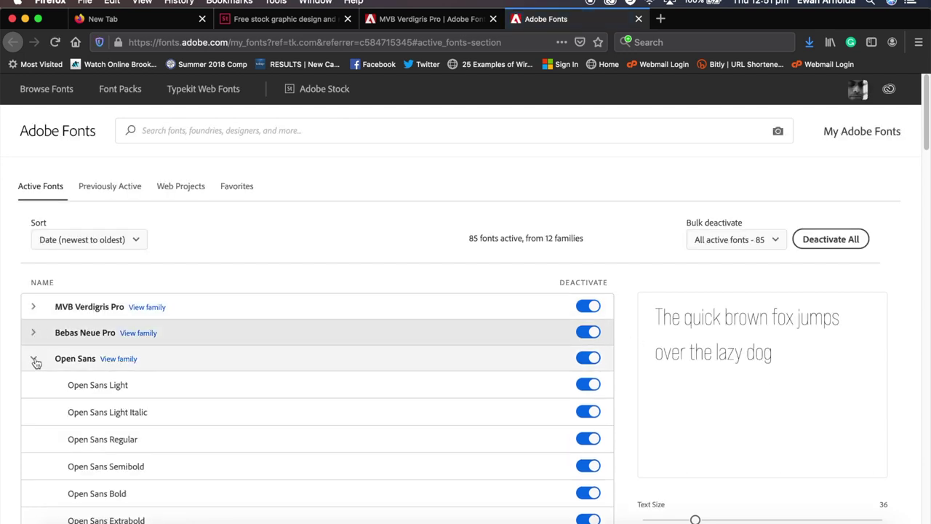
left_click(33, 357)
scroll(33, 334, "down", 2)
left_click(34, 314)
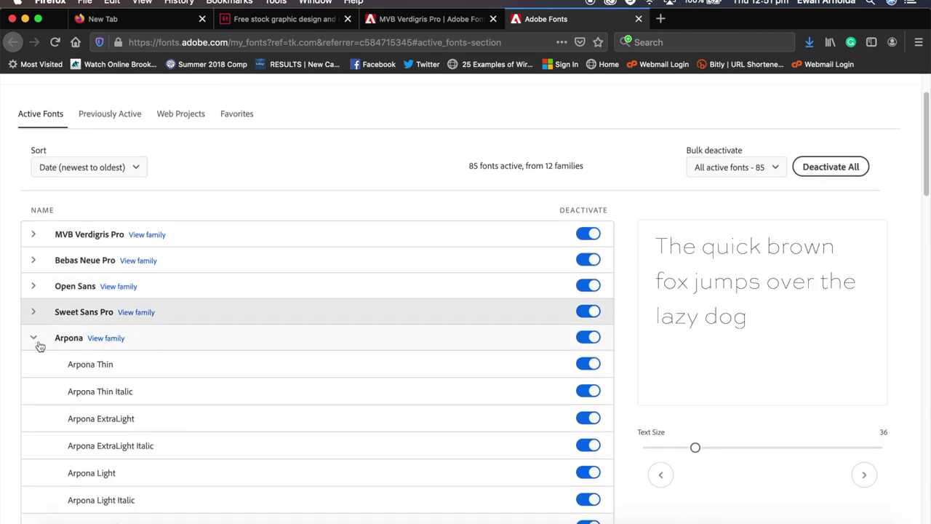
left_click(36, 338)
scroll(44, 346, "down", 1)
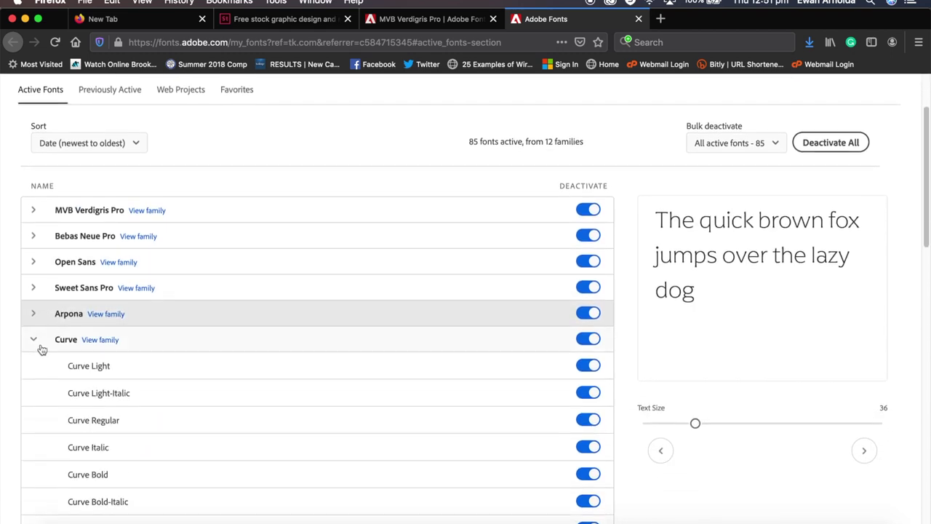
left_click(33, 335)
scroll(40, 313, "down", 4)
left_click(33, 244)
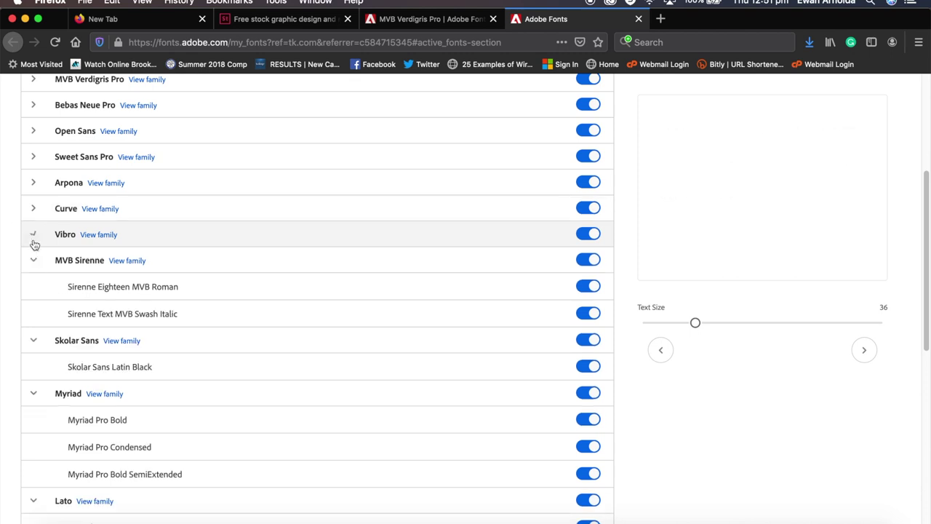
left_click(34, 260)
left_click(34, 287)
left_click(33, 311)
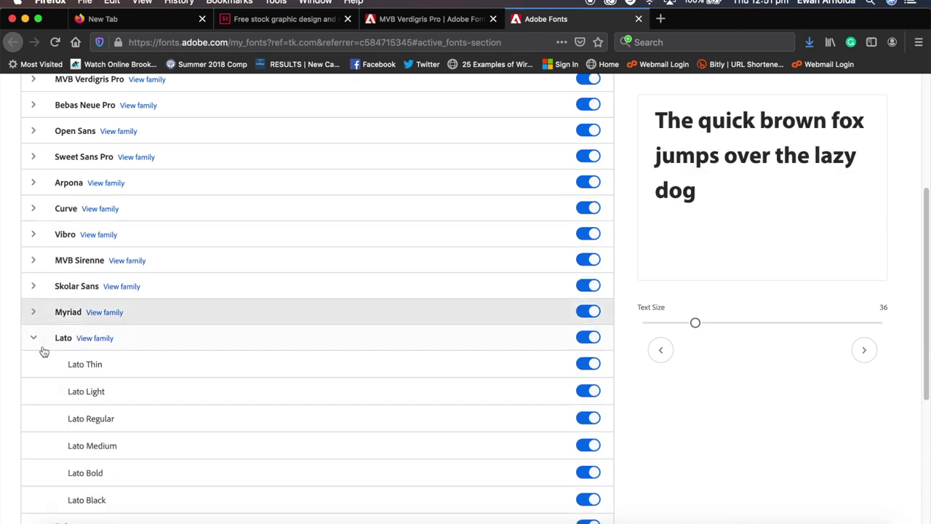
left_click(34, 338)
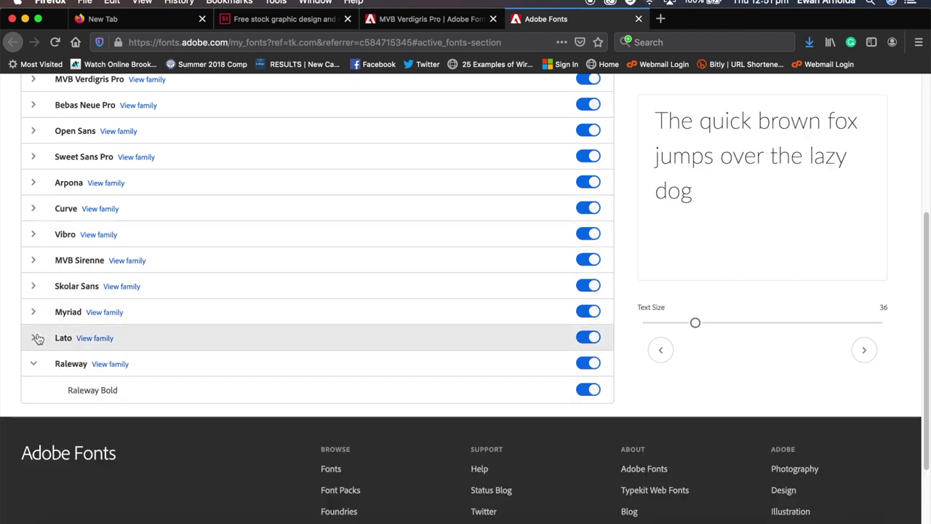
Step: Deactivate the Raleway and Lato families, leaving 78 fonts from 10 families
left_click(585, 365)
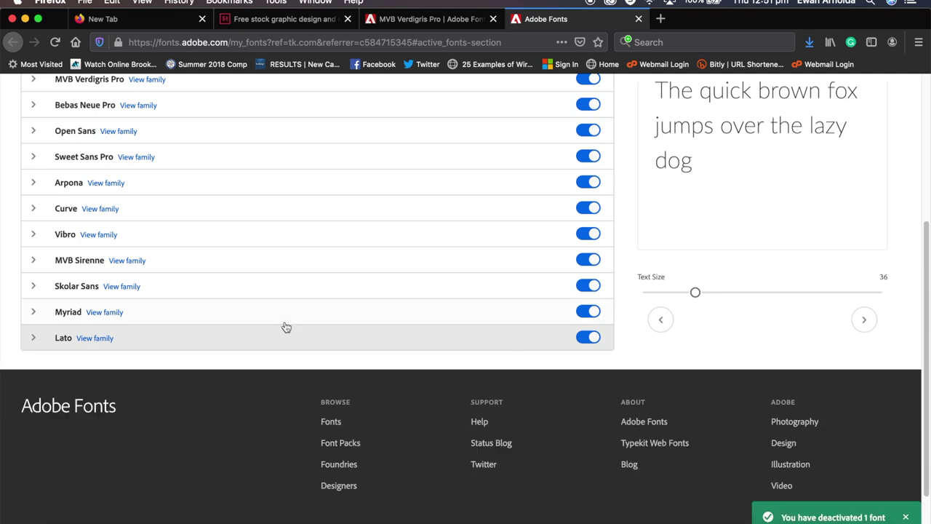
left_click(585, 338)
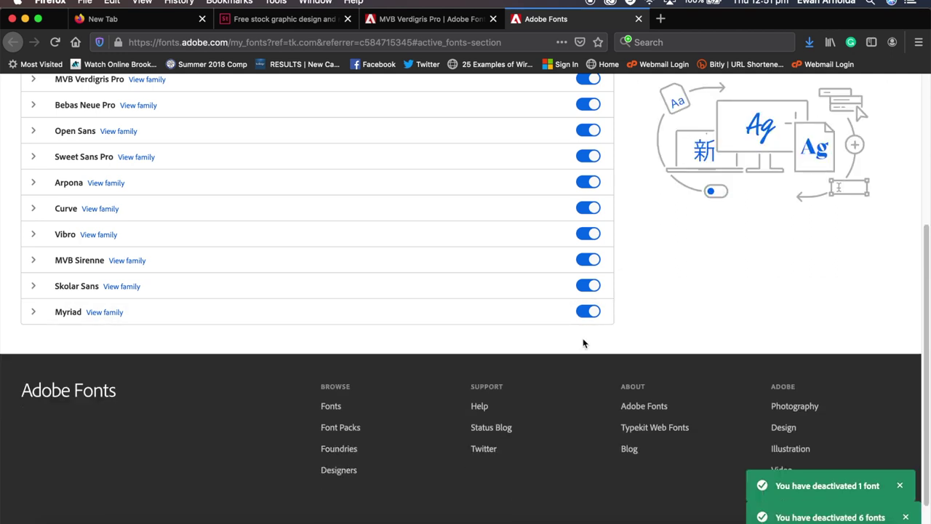
scroll(586, 342, "up", 4)
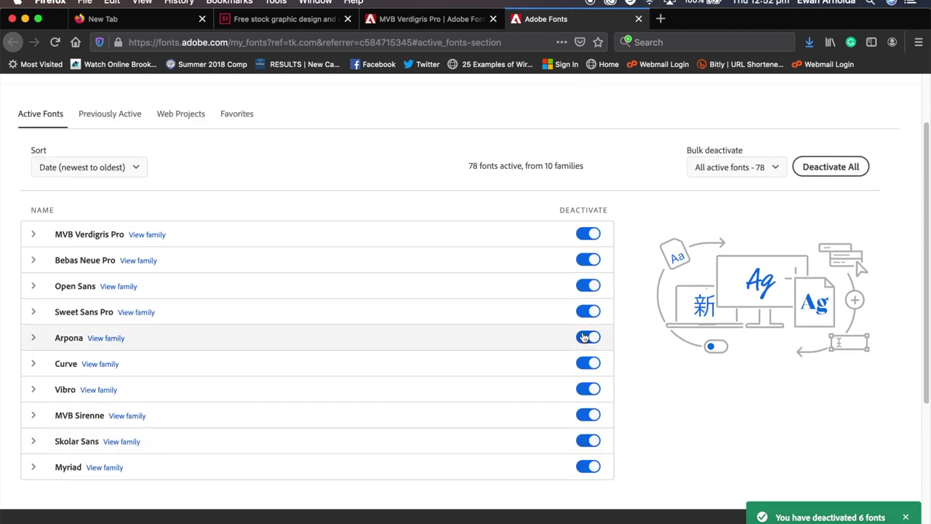